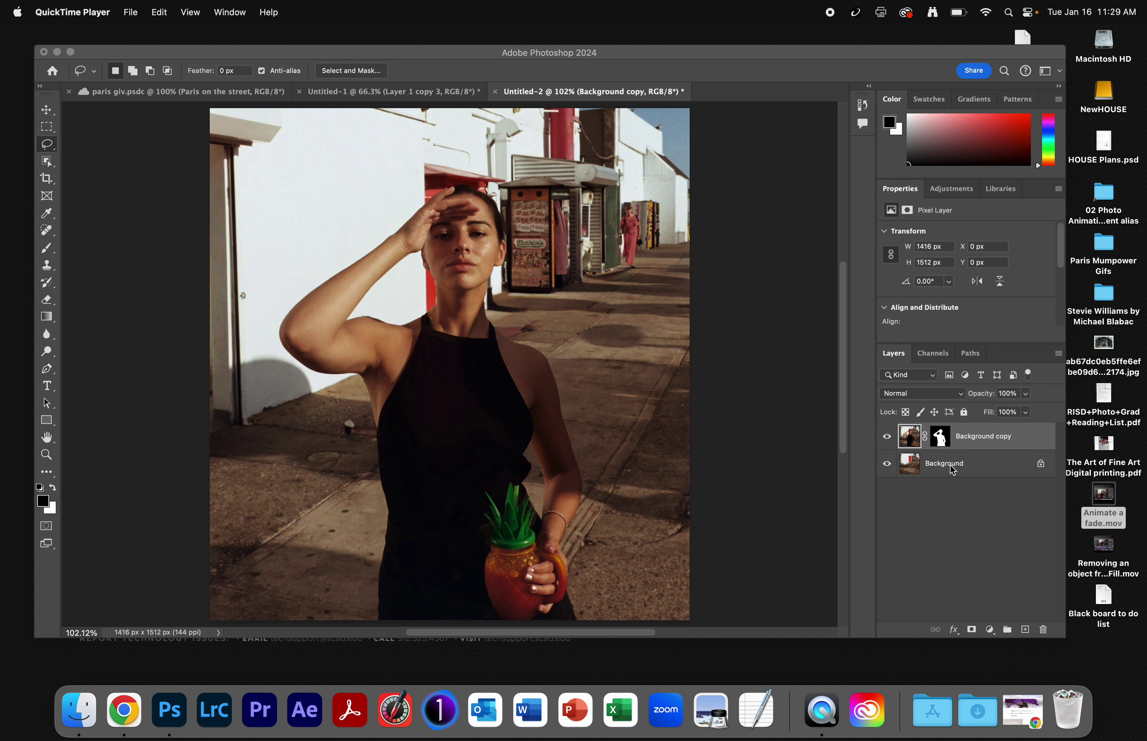
- Bring the Photoshop document forward and select the locked Background layer
{"action": "left_click", "coordinate": [1043, 466]}
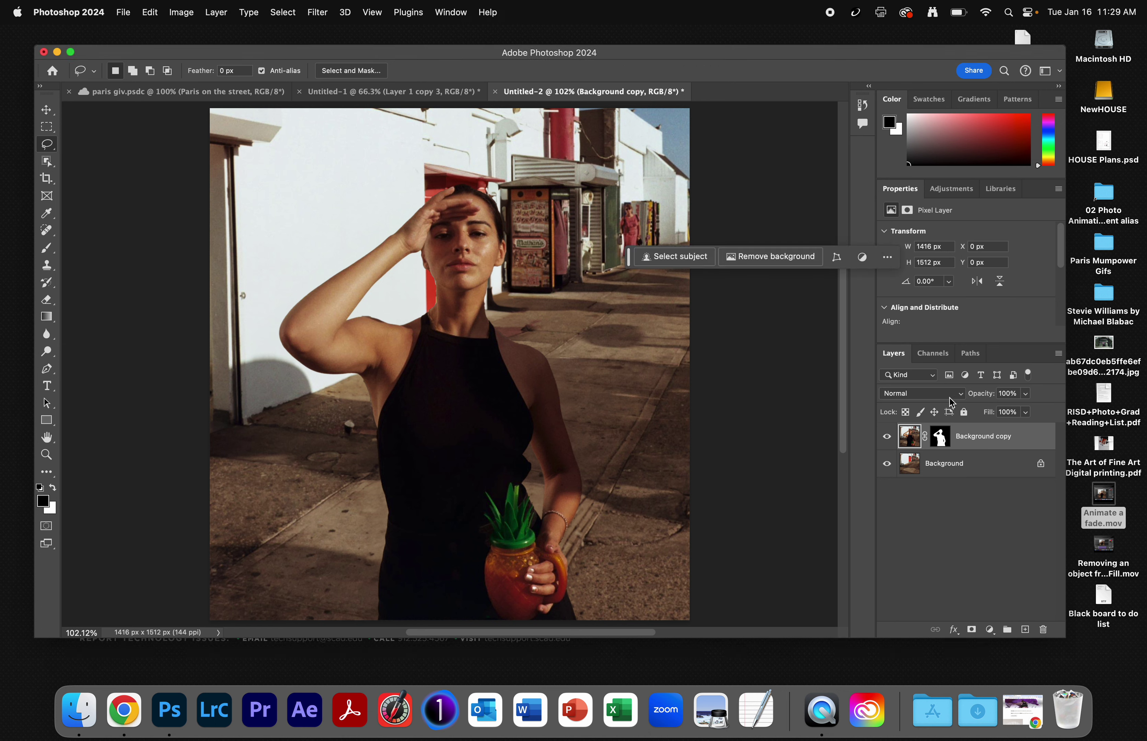
{"action": "left_click", "coordinate": [946, 465]}
- Convert the locked Background layer into a regular layer named 'background'
{"action": "double_click", "coordinate": [946, 465]}
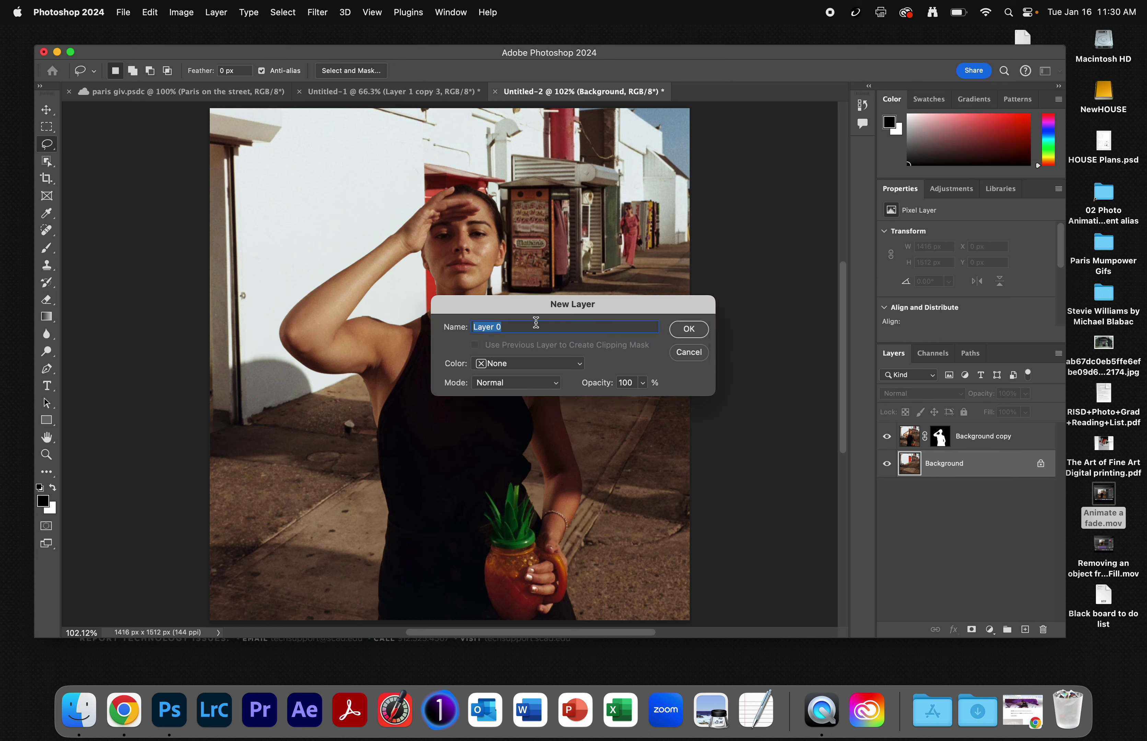
{"action": "type", "text": "background"}
{"action": "key", "text": "Return"}
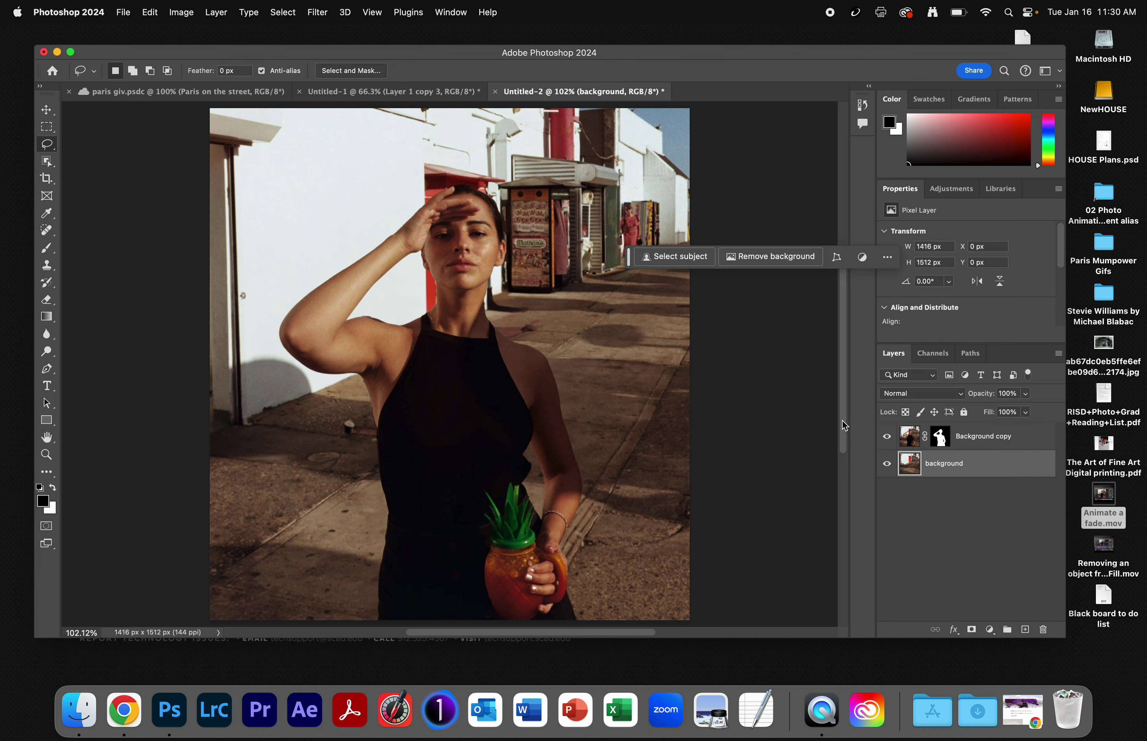
- Rename the Background copy layer to 'Paris'
{"action": "double_click", "coordinate": [990, 437]}
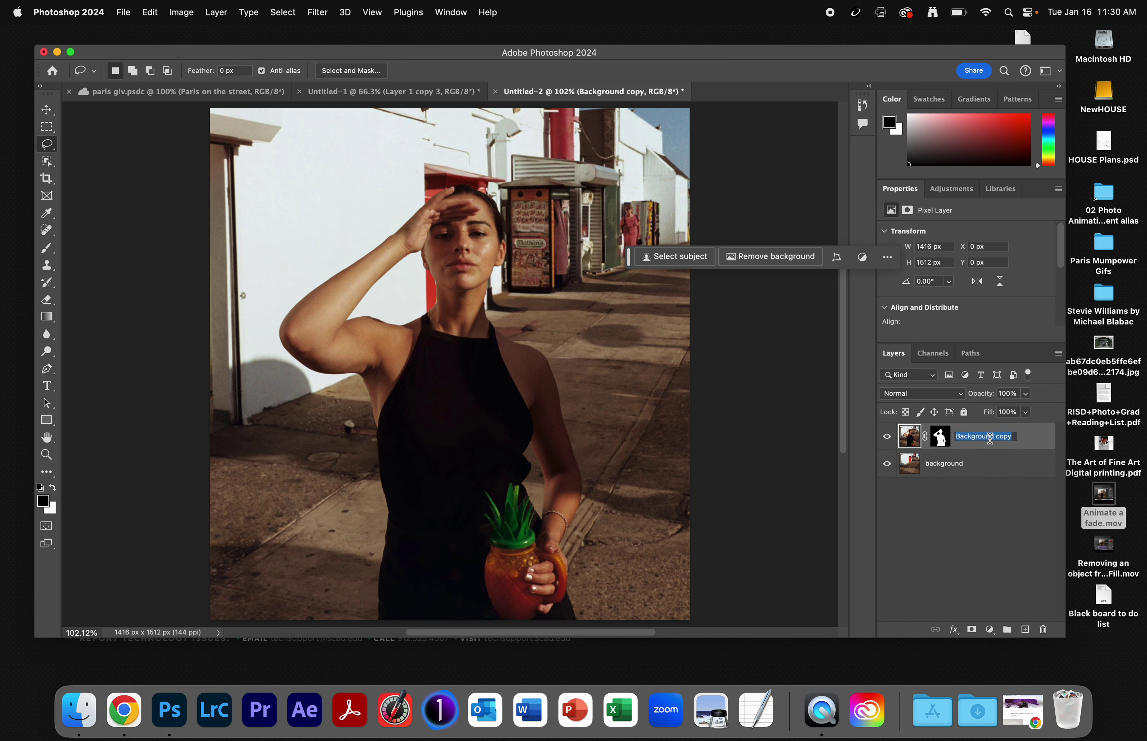
{"action": "type", "text": "Paris"}
{"action": "key", "text": "Return"}
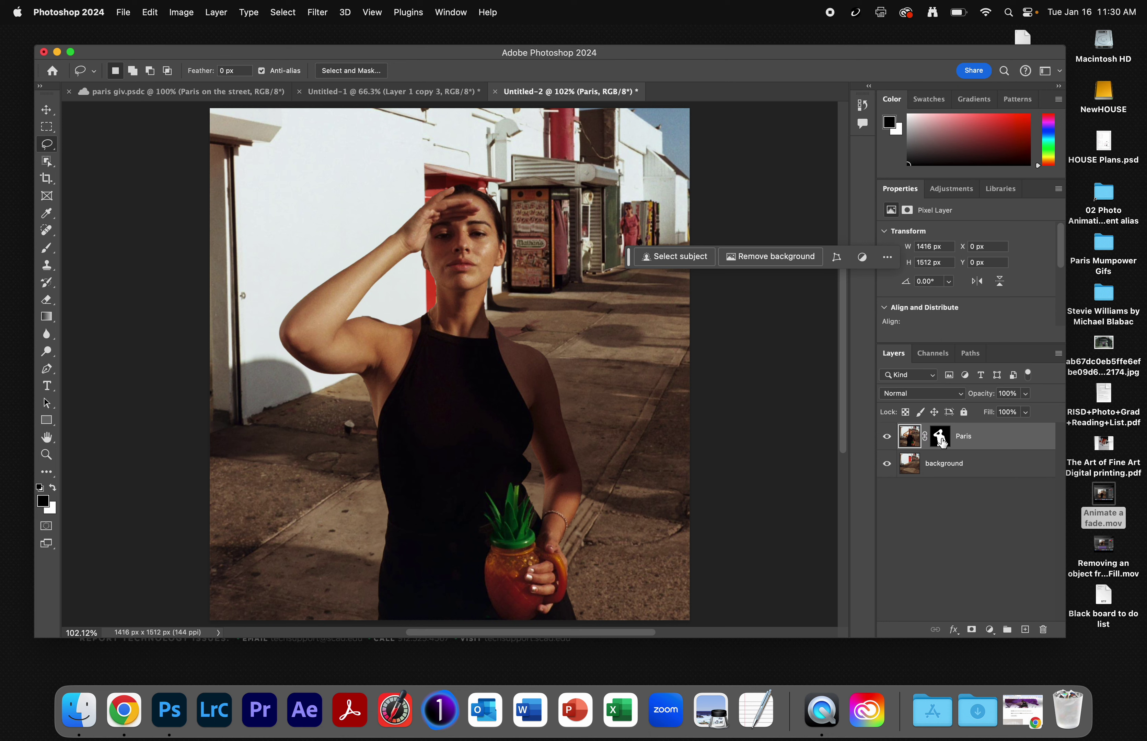
- Apply the Paris layer's mask so only the cut-out woman remains
{"action": "right_click", "coordinate": [941, 440]}
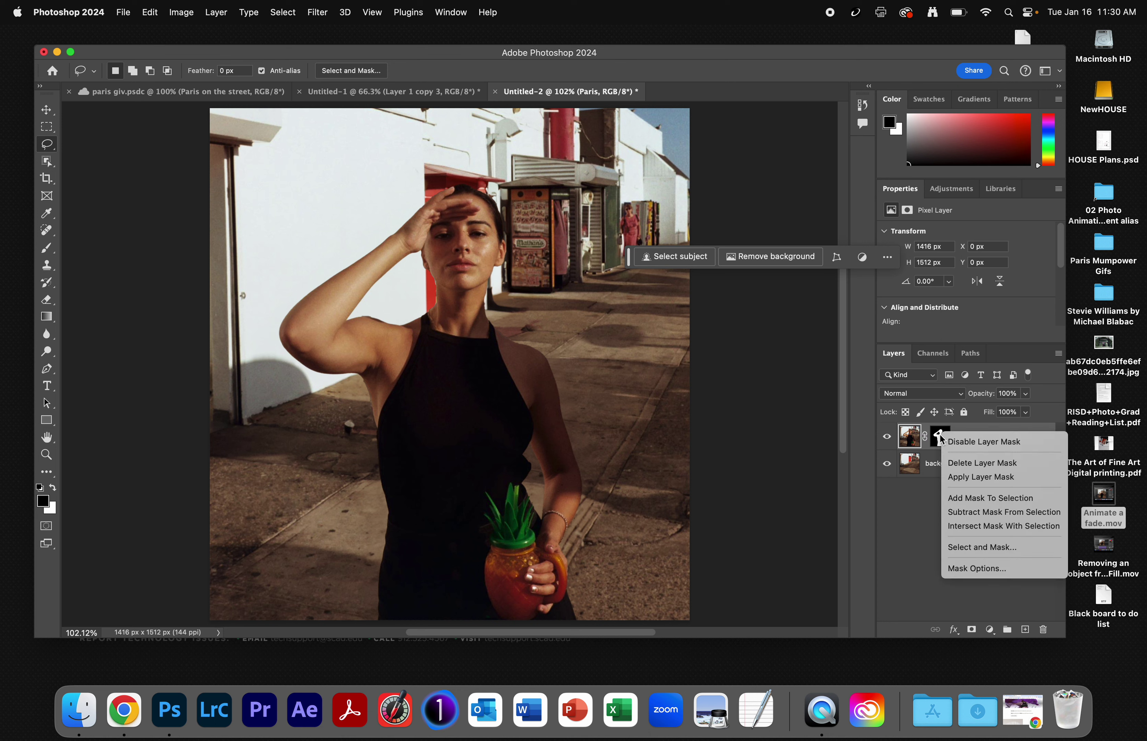
{"action": "left_click", "coordinate": [969, 477]}
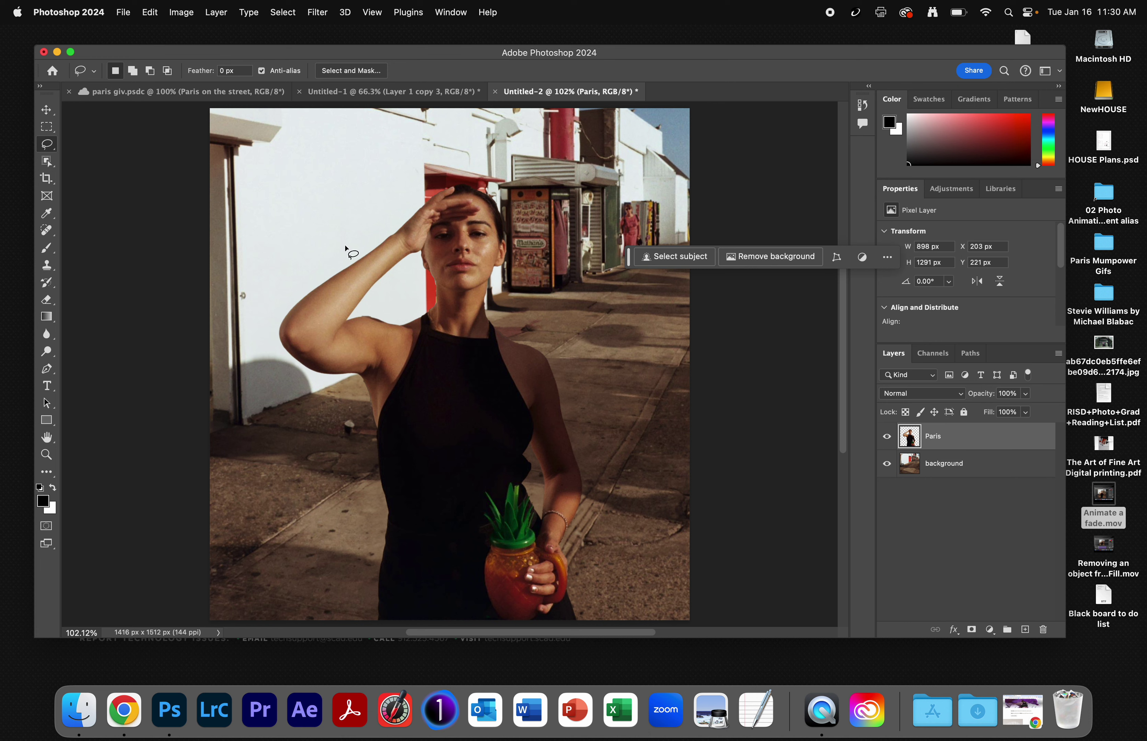
- Enlarge the canvas by a relative 200% width and height, then fit it on screen
{"action": "left_click", "coordinate": [183, 13]}
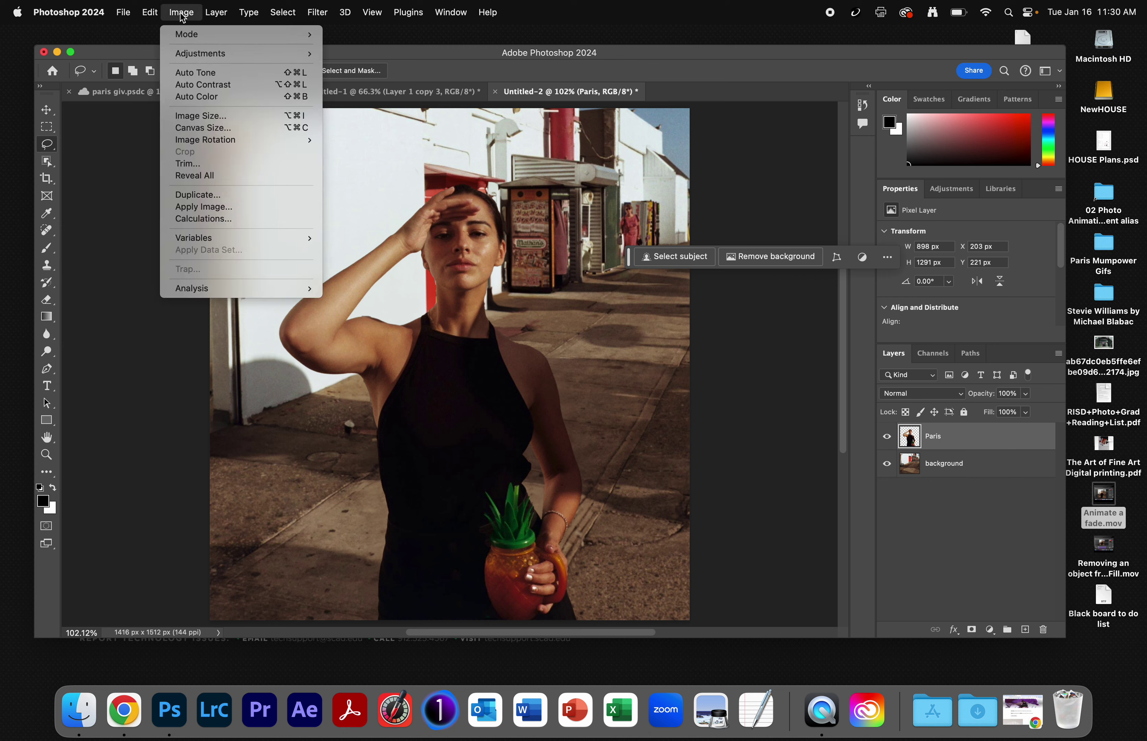
{"action": "left_click", "coordinate": [208, 129]}
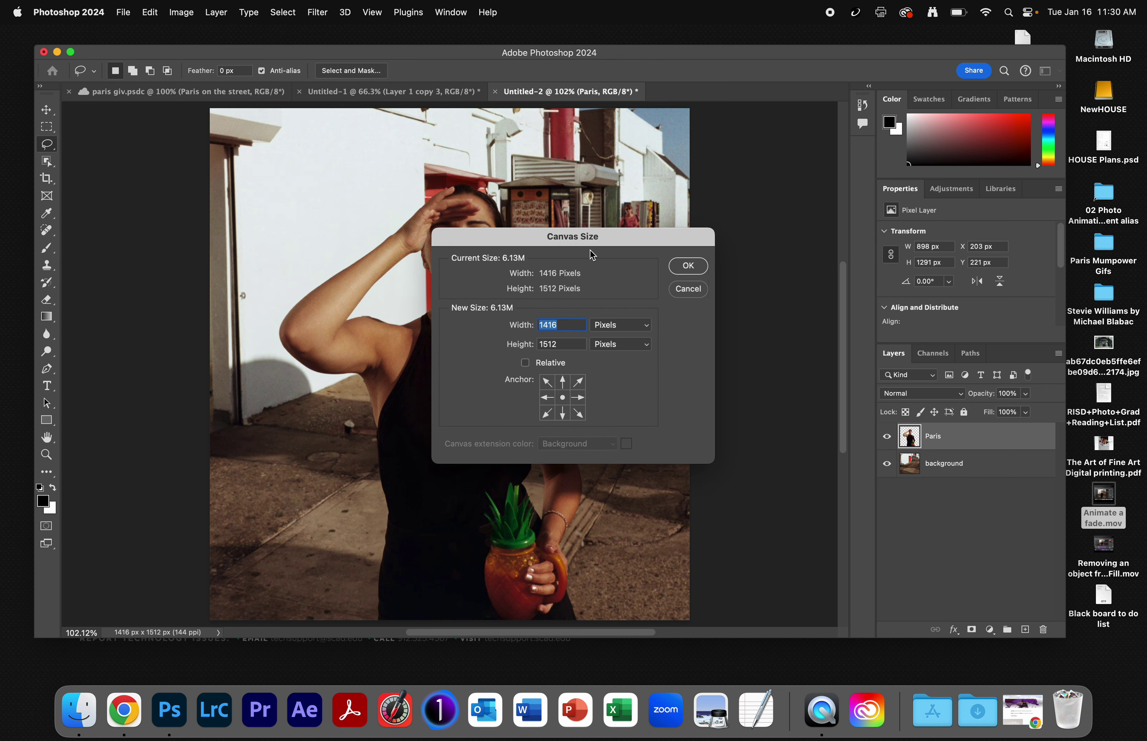
{"action": "left_click", "coordinate": [527, 366]}
{"action": "left_click", "coordinate": [618, 331]}
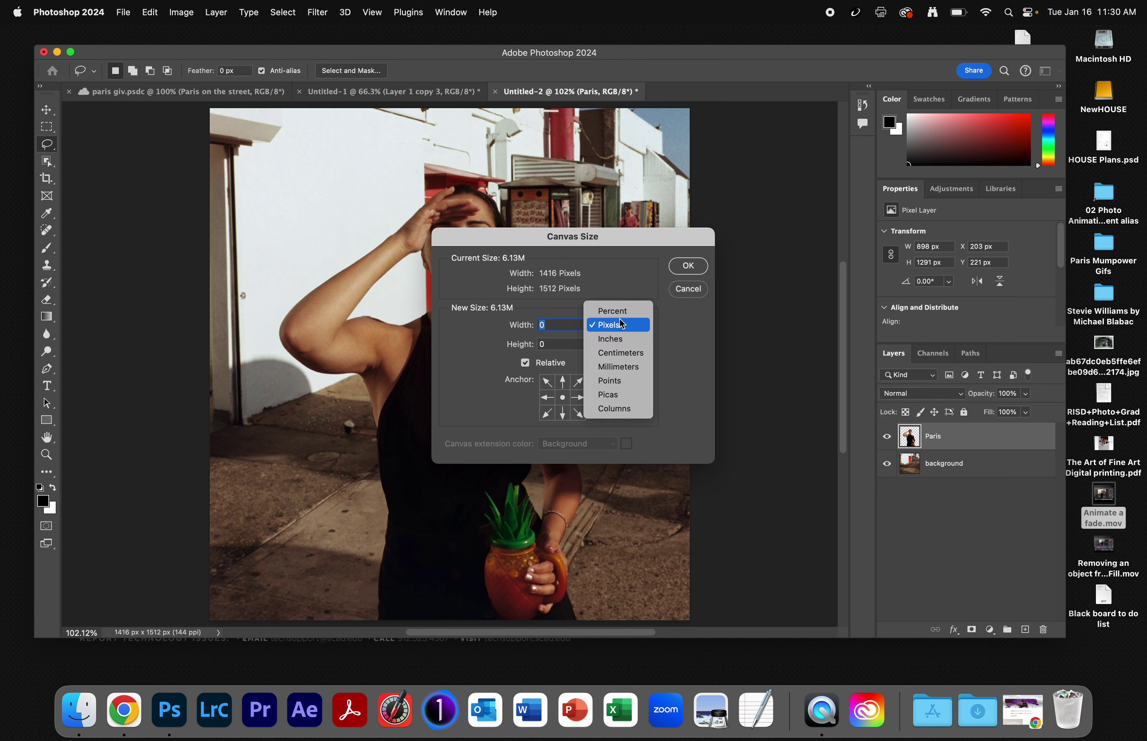
{"action": "left_click", "coordinate": [613, 311]}
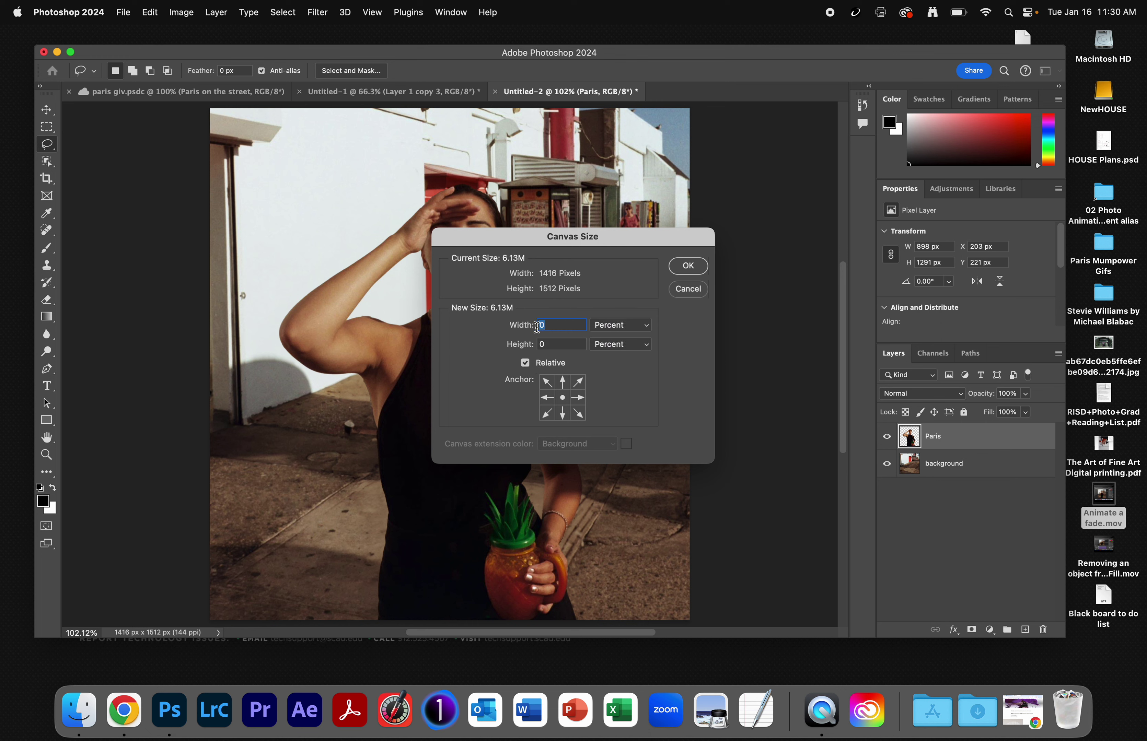
{"action": "type", "text": "200"}
{"action": "left_click", "coordinate": [560, 346]}
{"action": "key", "text": "BackSpace"}
{"action": "type", "text": "200"}
{"action": "left_click", "coordinate": [689, 267]}
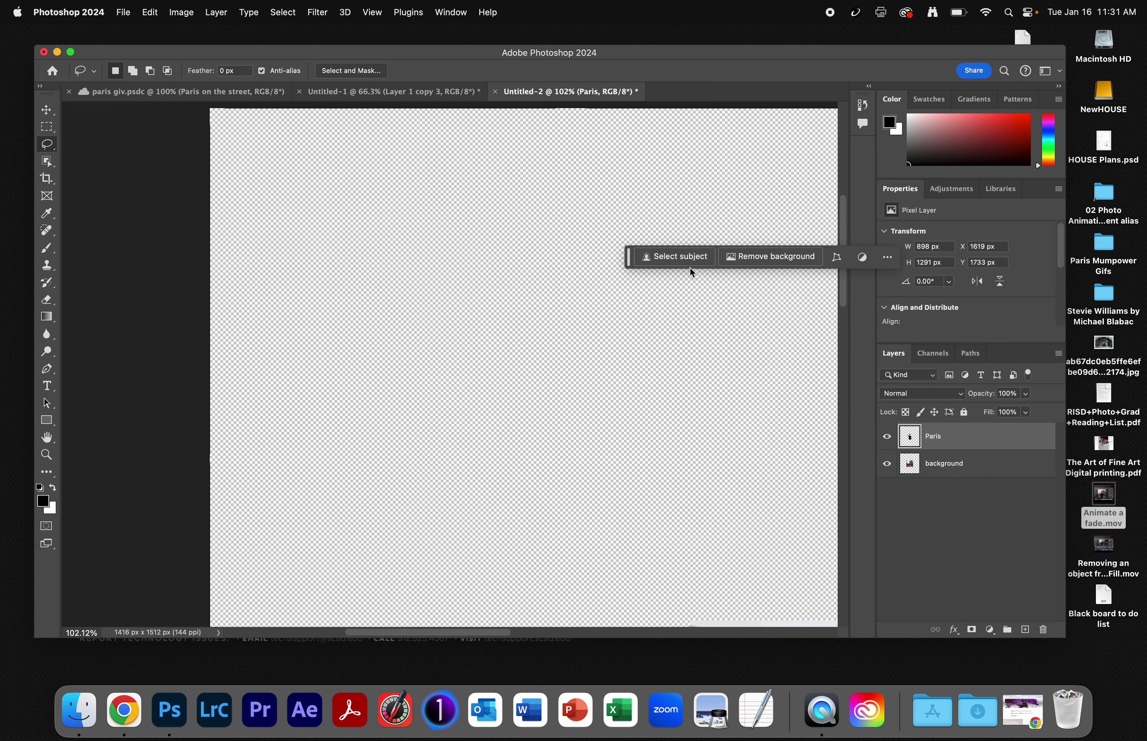
{"action": "double_click", "coordinate": [51, 440]}
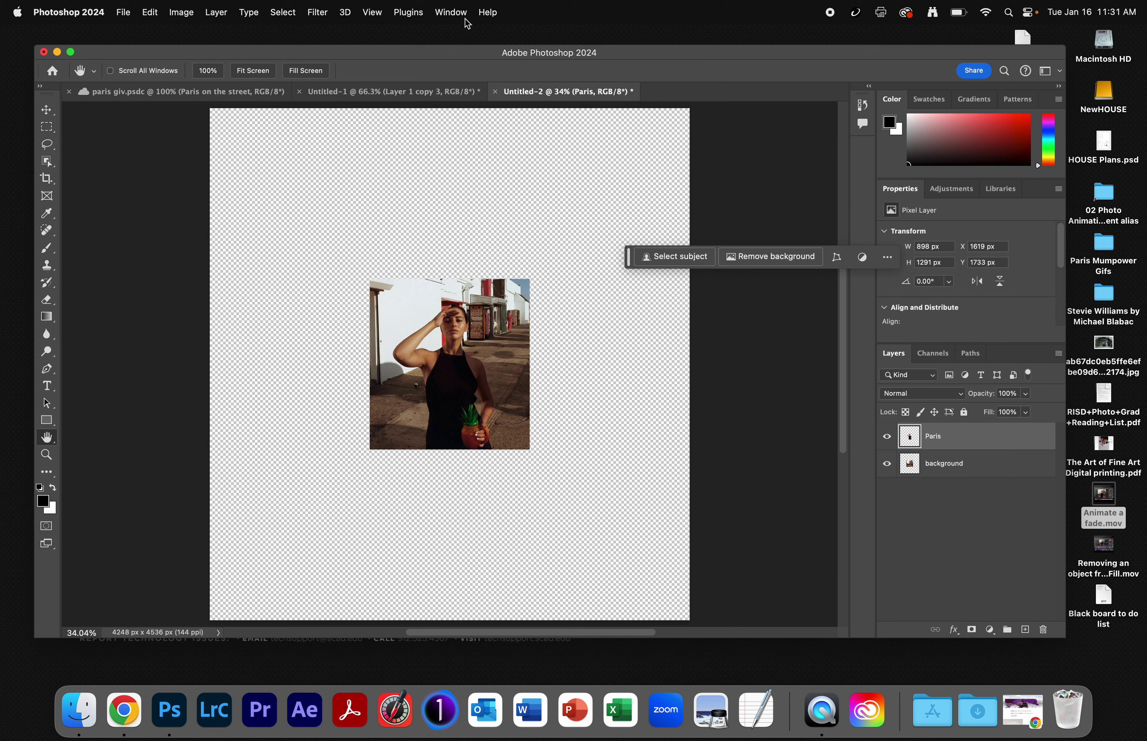
- Create a video timeline and add a Position keyframe on Paris at 0:00
{"action": "left_click", "coordinate": [453, 14]}
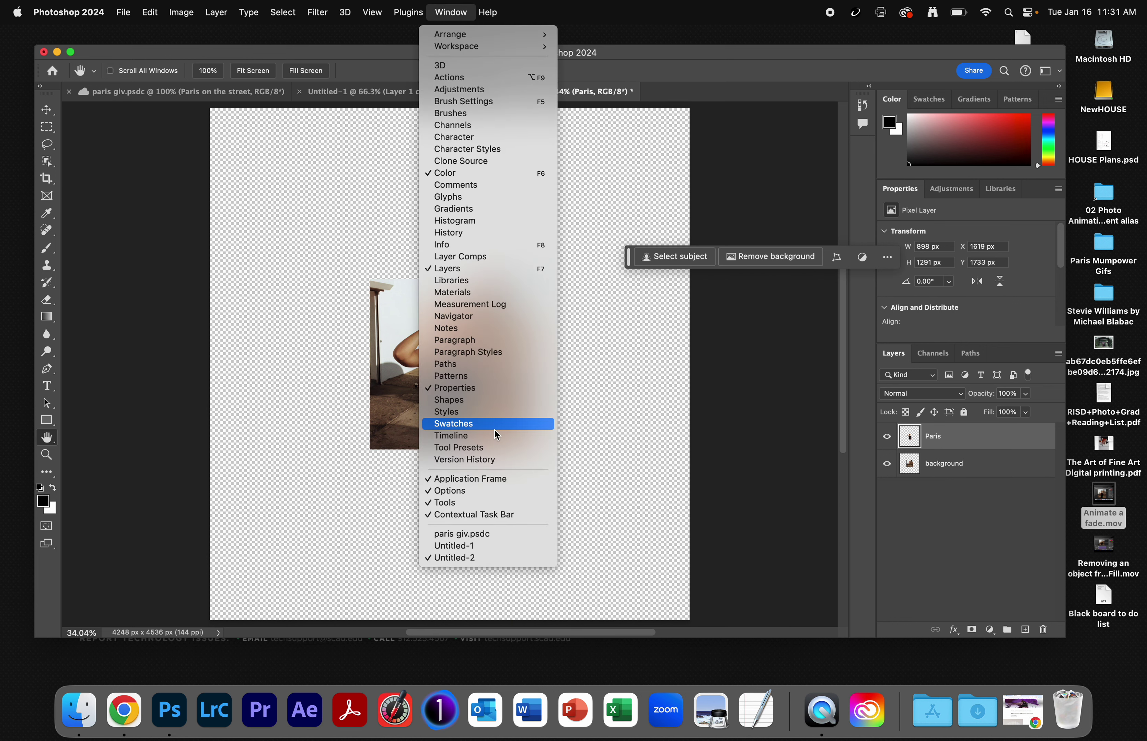
{"action": "left_click", "coordinate": [496, 438]}
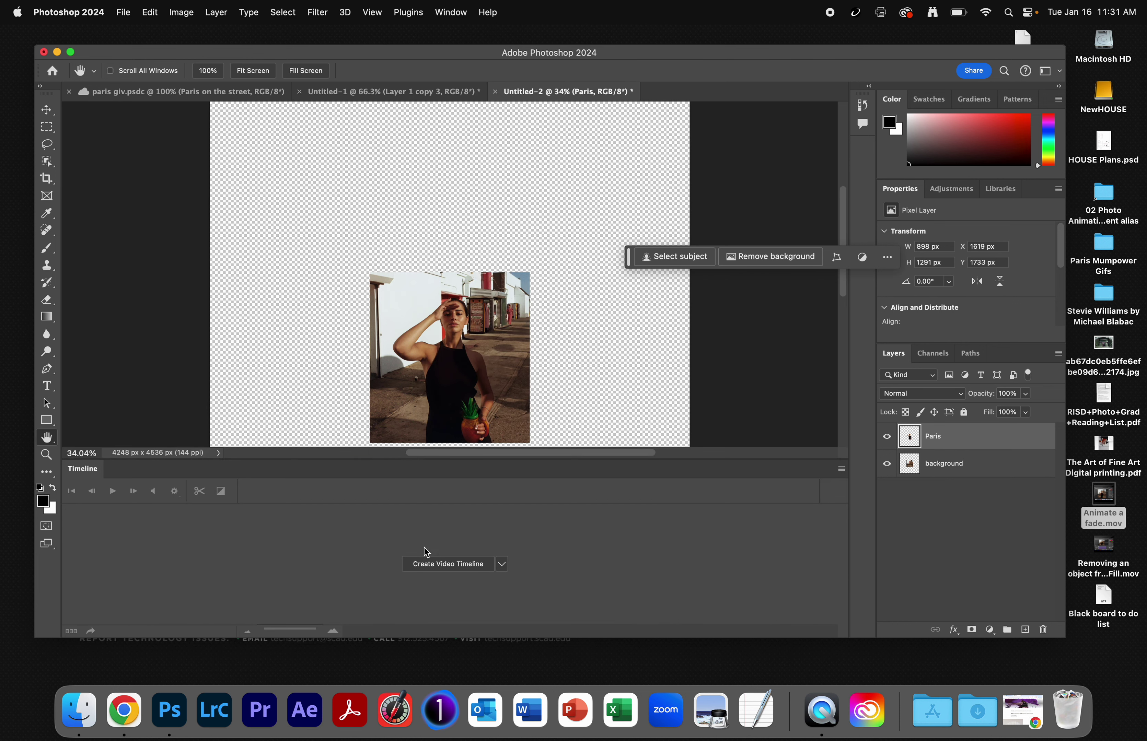
{"action": "left_click", "coordinate": [445, 565]}
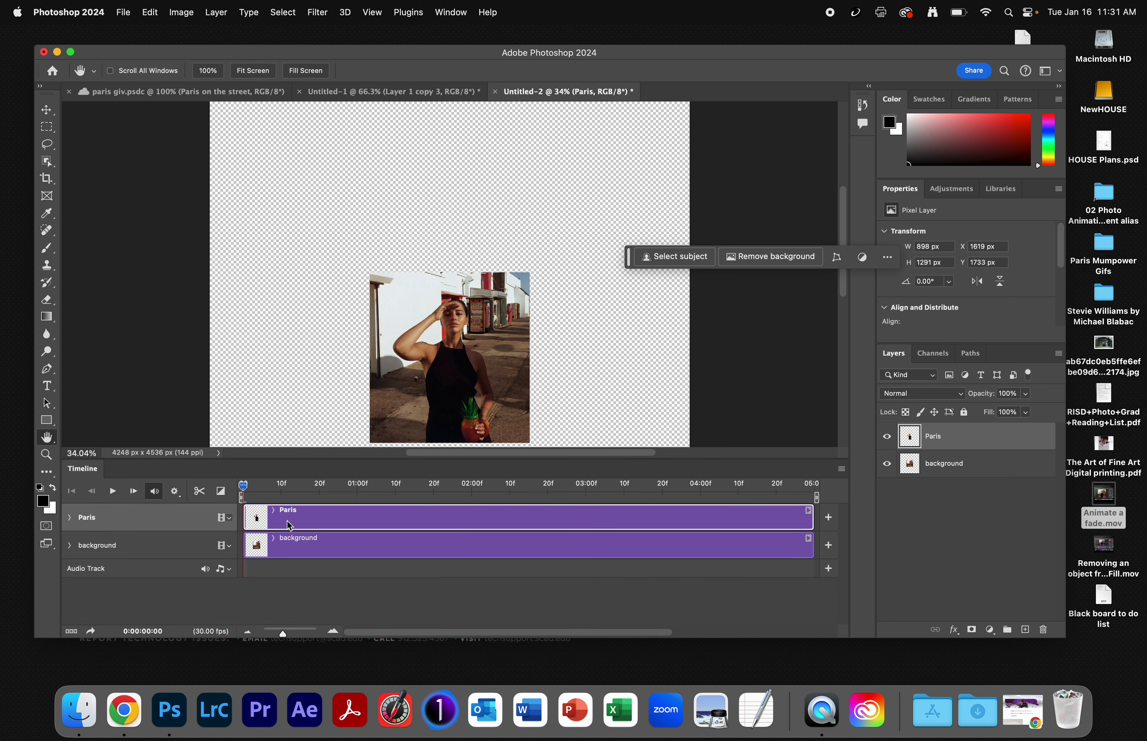
{"action": "left_click", "coordinate": [70, 518]}
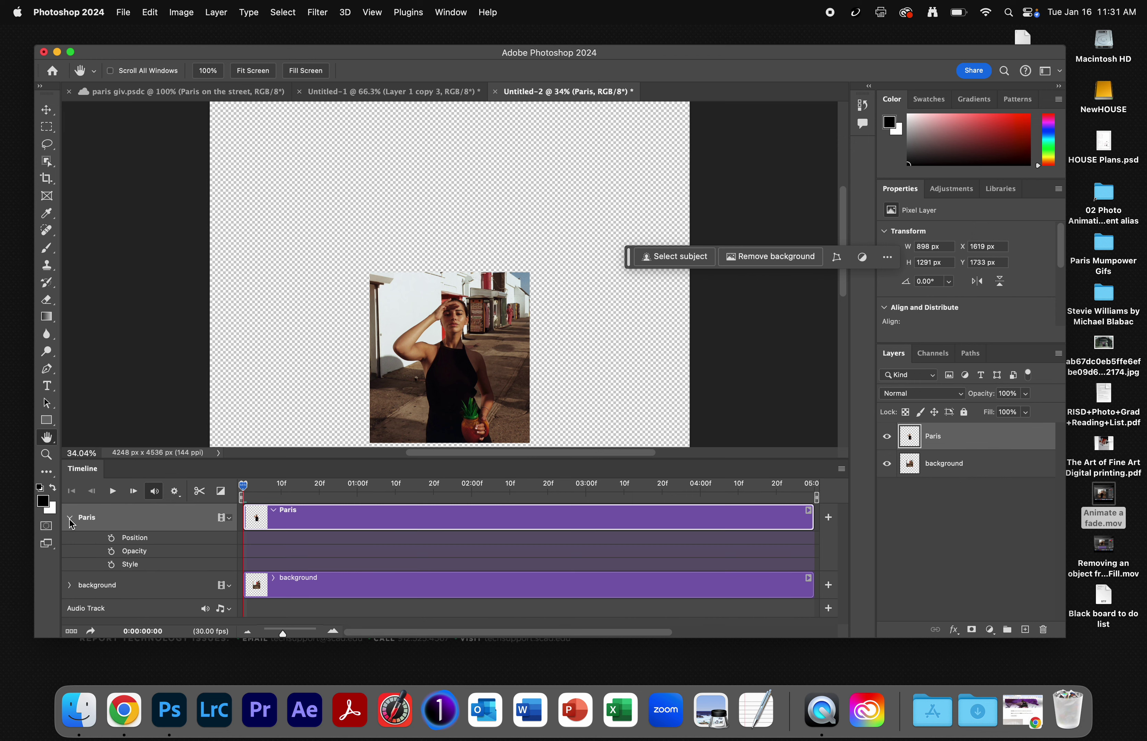
{"action": "left_click", "coordinate": [111, 538]}
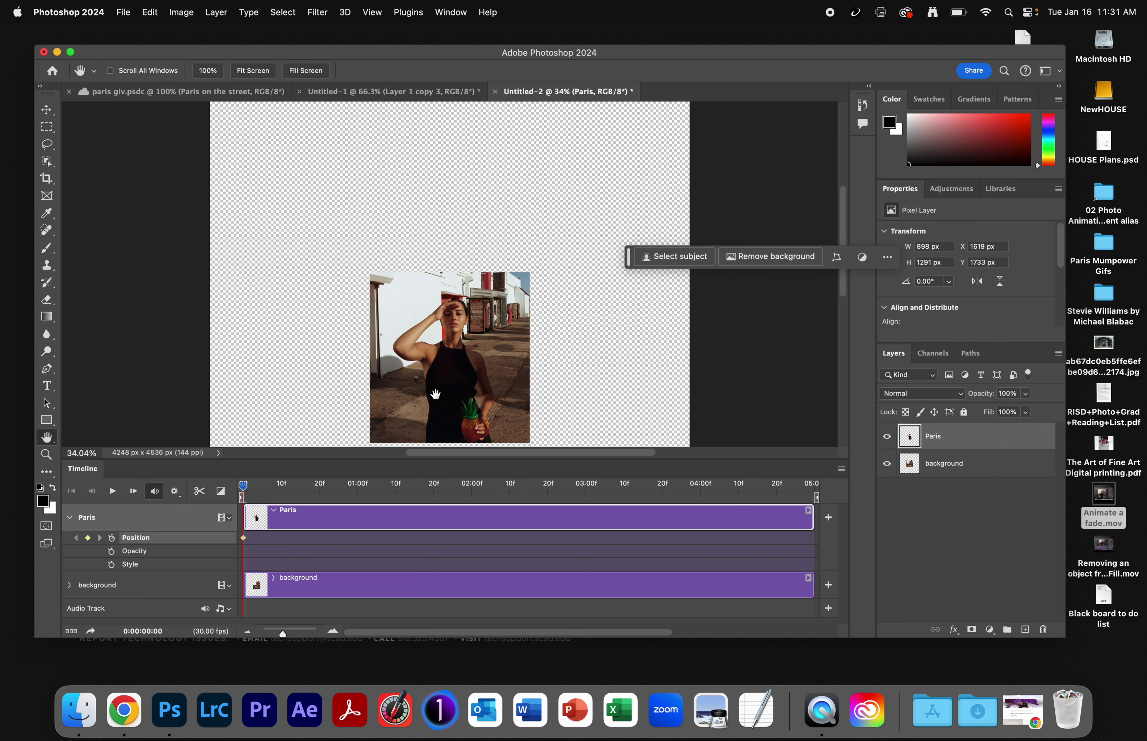
- Move Paris left of the photo at 0:00, then back onto it at about 2:12
{"action": "left_click", "coordinate": [48, 111]}
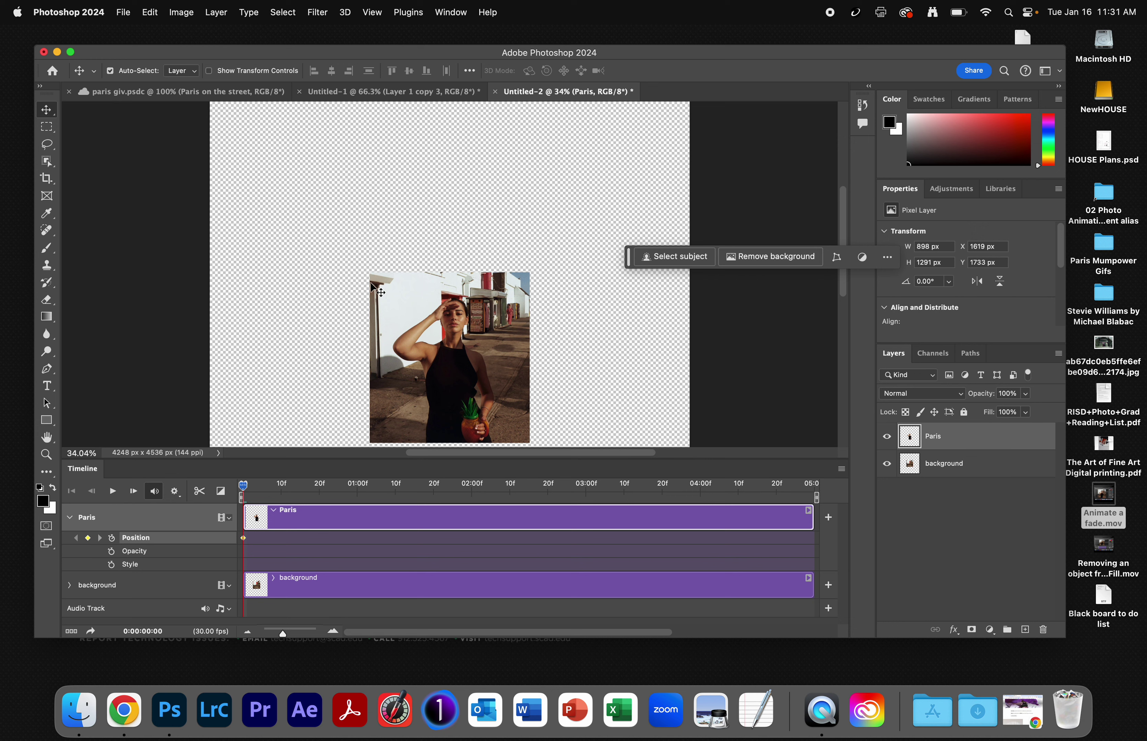
{"action": "left_click_drag", "start_coordinate": [457, 374], "coordinate": [332, 376]}
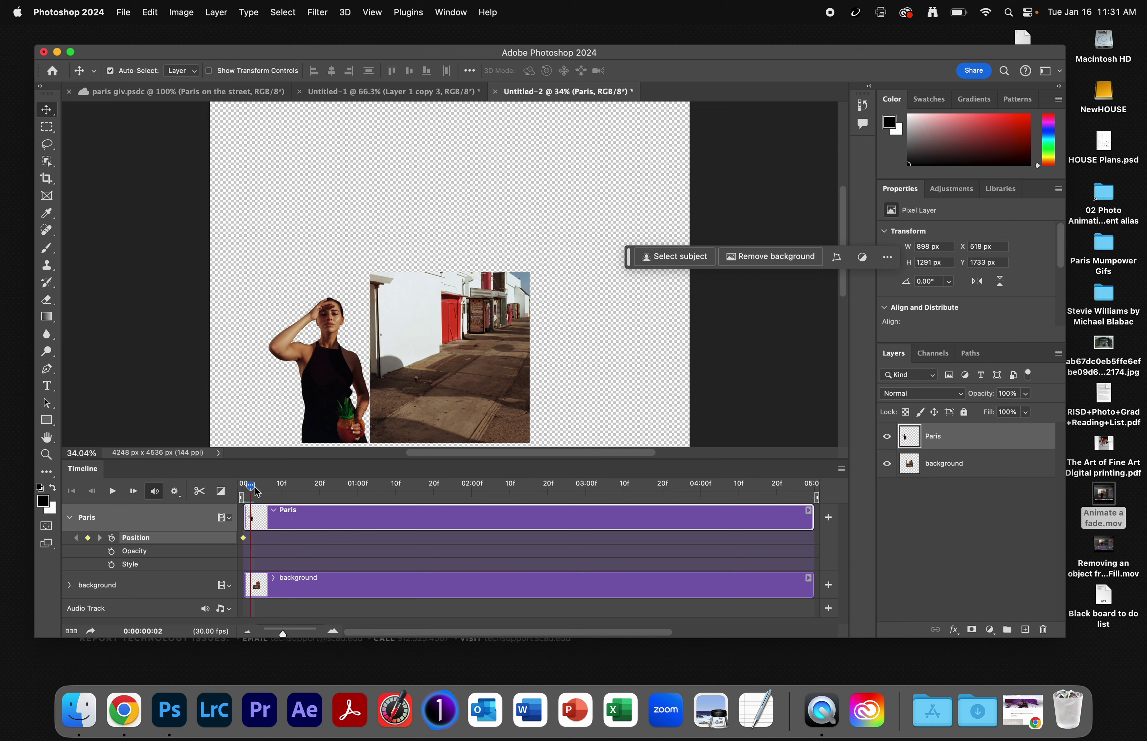
{"action": "left_click_drag", "start_coordinate": [243, 484], "coordinate": [519, 492]}
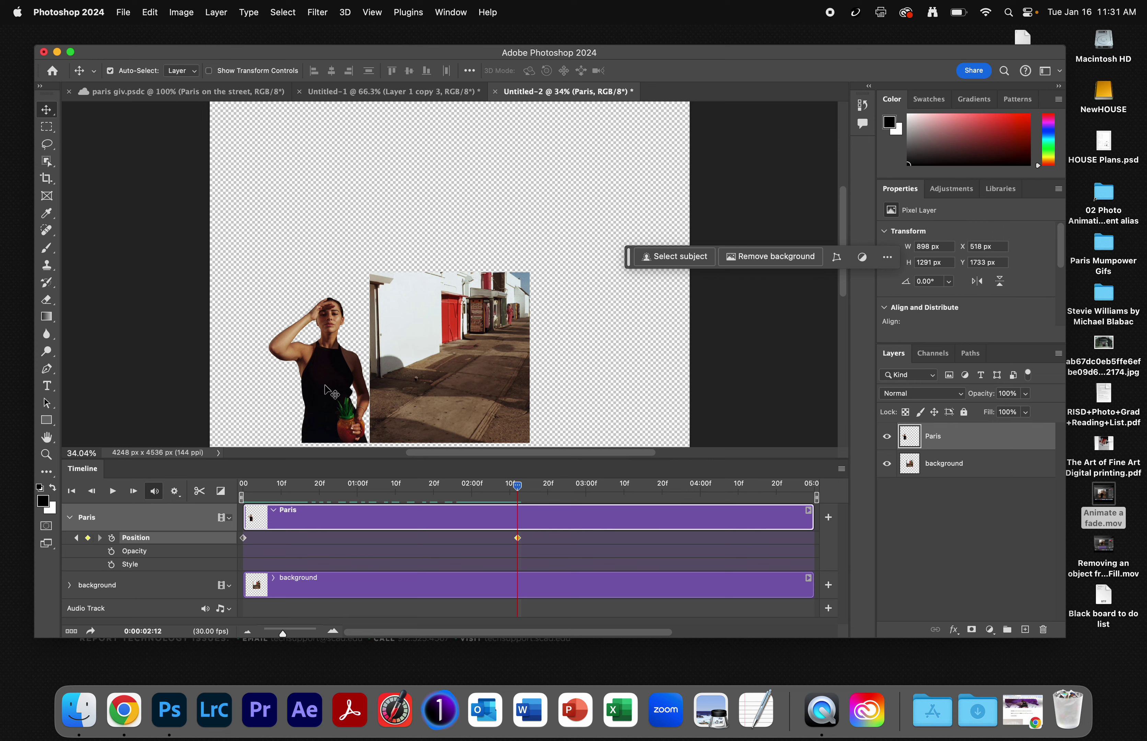
{"action": "left_click_drag", "start_coordinate": [331, 393], "coordinate": [450, 387]}
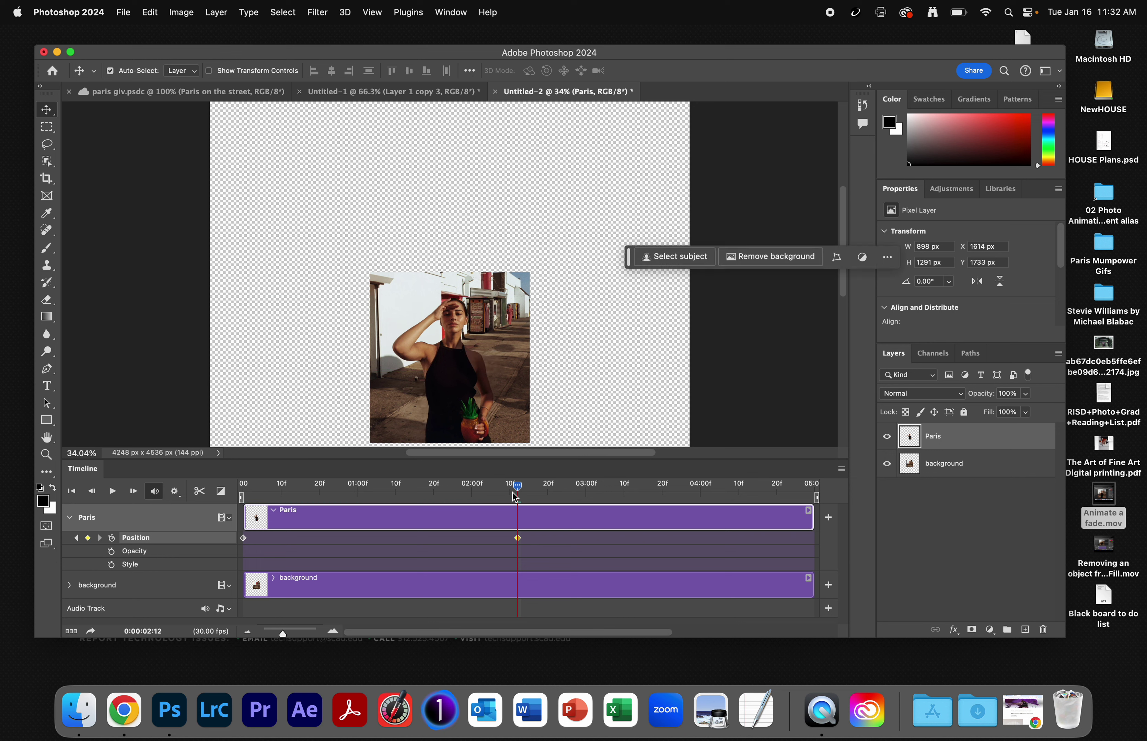
- Key Paris's Position right of the photo at the timeline's end, then return to start
{"action": "left_click_drag", "start_coordinate": [523, 488], "coordinate": [812, 515]}
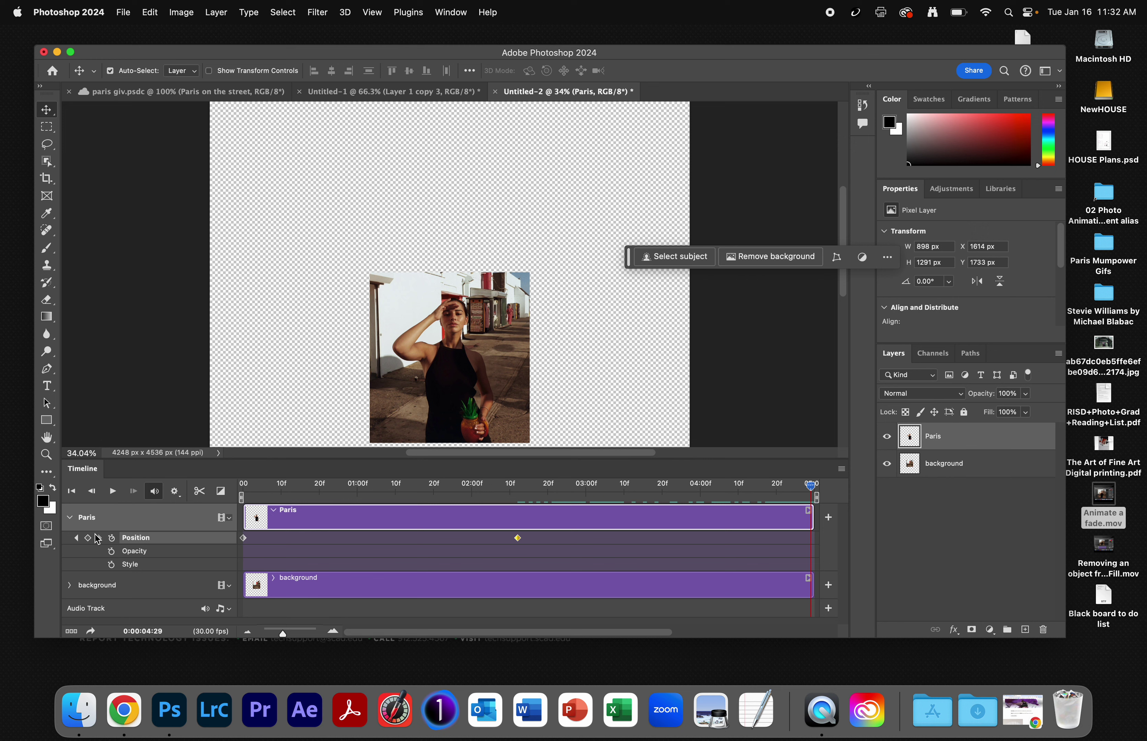
{"action": "left_click", "coordinate": [88, 538]}
{"action": "left_click_drag", "start_coordinate": [462, 386], "coordinate": [598, 393]}
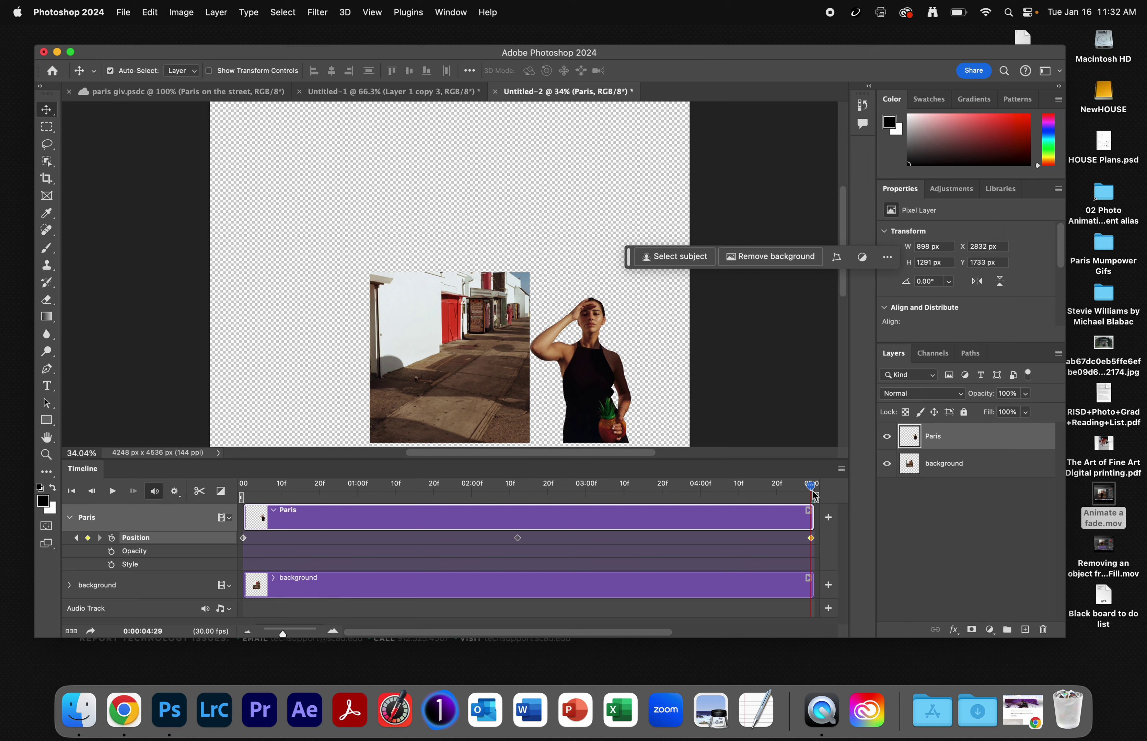
{"action": "left_click_drag", "start_coordinate": [812, 494], "coordinate": [241, 532]}
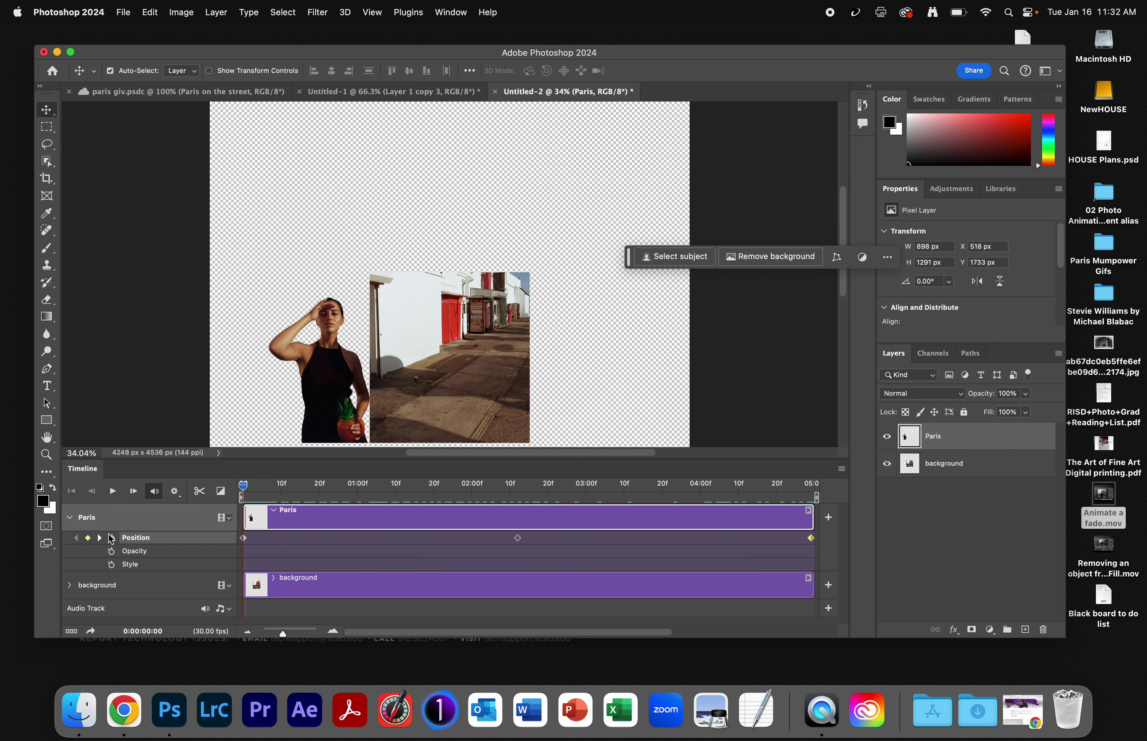
{"action": "left_click", "coordinate": [113, 495]}
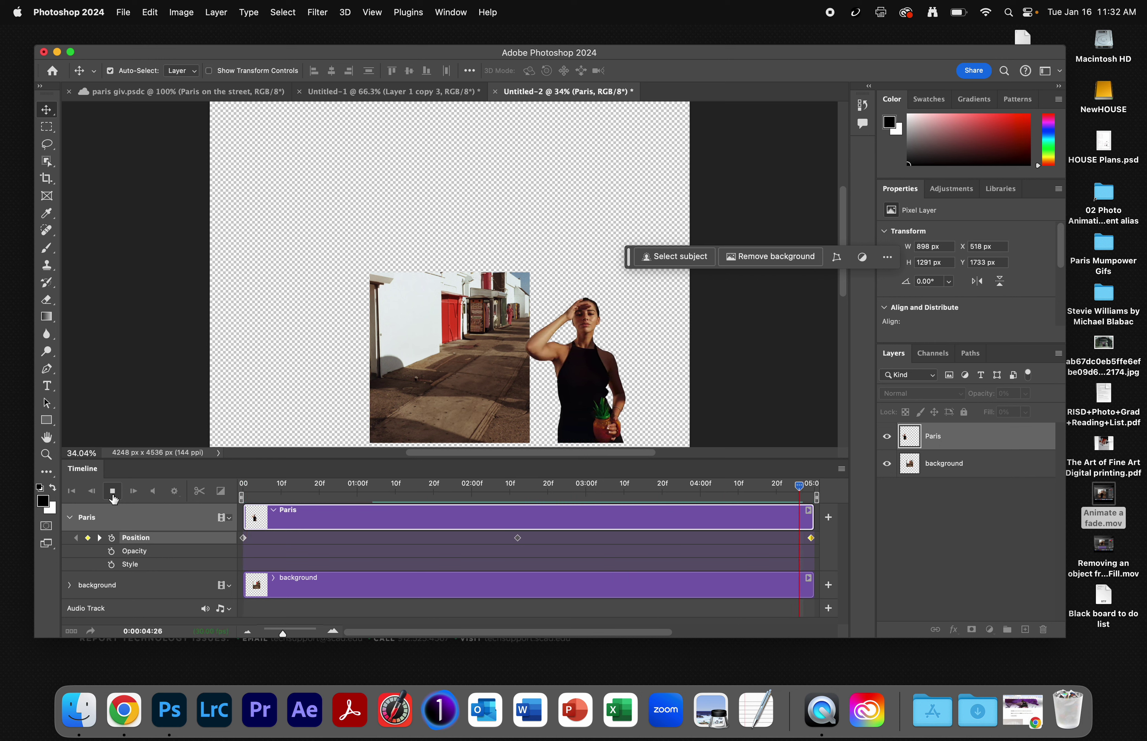
{"action": "left_click", "coordinate": [114, 499]}
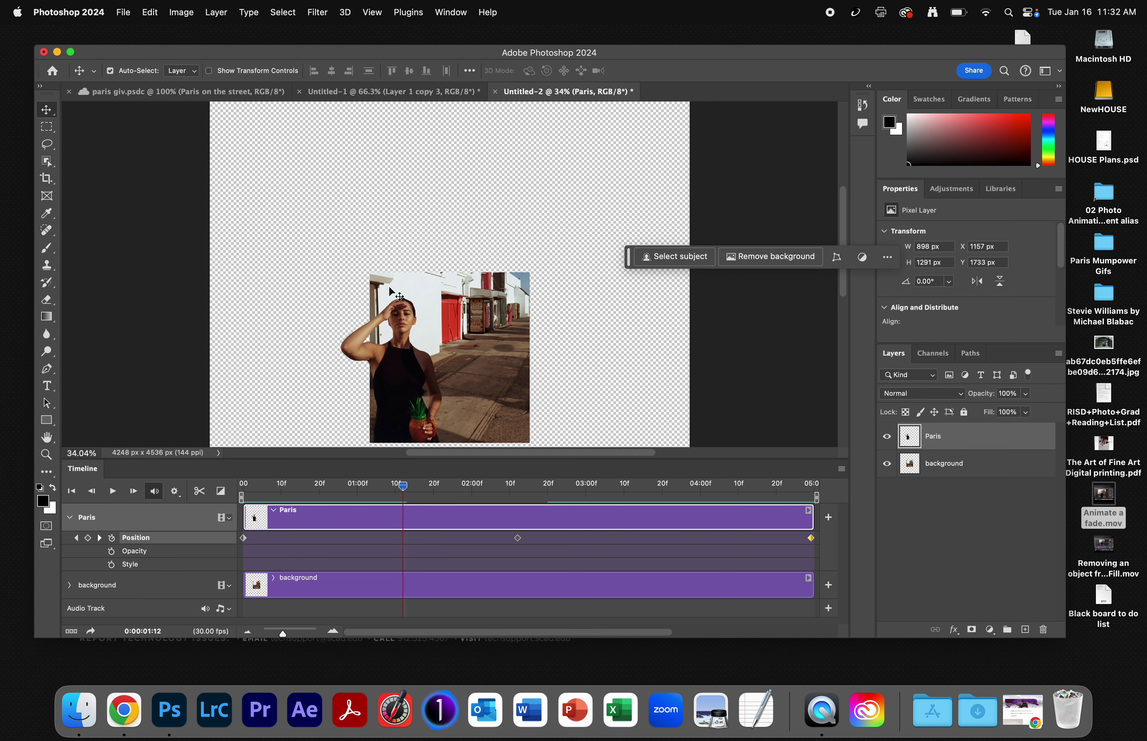
- Crop the canvas to the street photo's corners, giving 1416 × 1512 px
{"action": "left_click", "coordinate": [50, 183]}
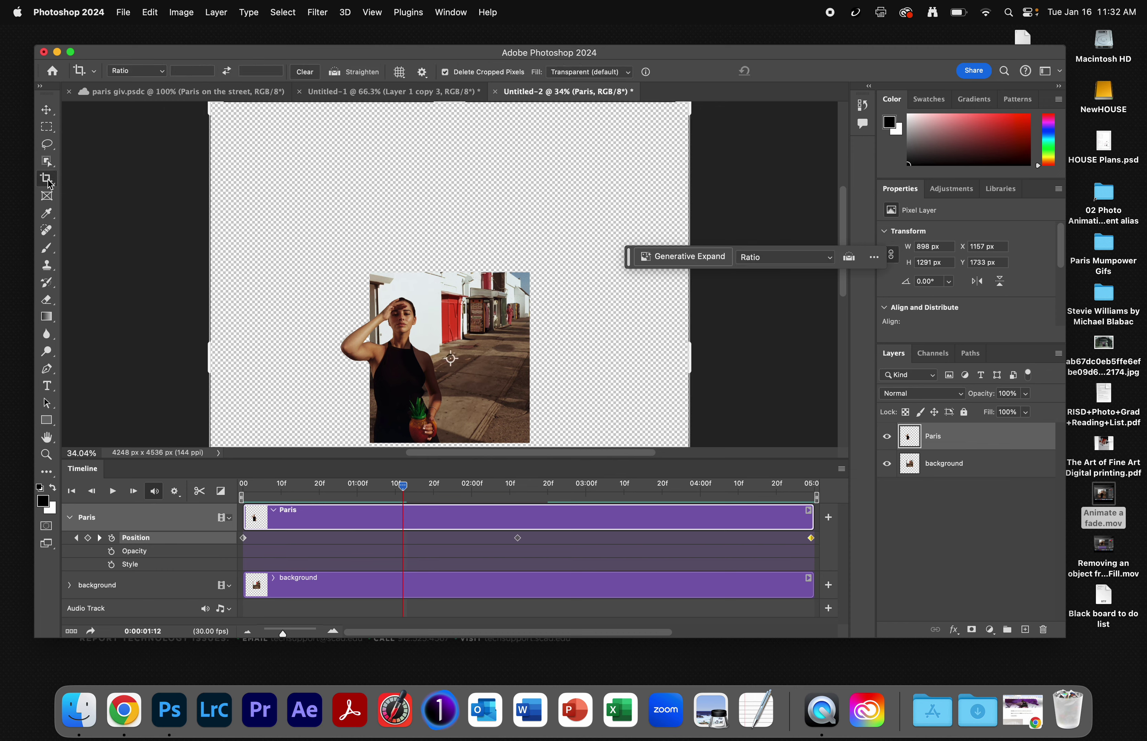
{"action": "left_click_drag", "start_coordinate": [209, 109], "coordinate": [291, 194]}
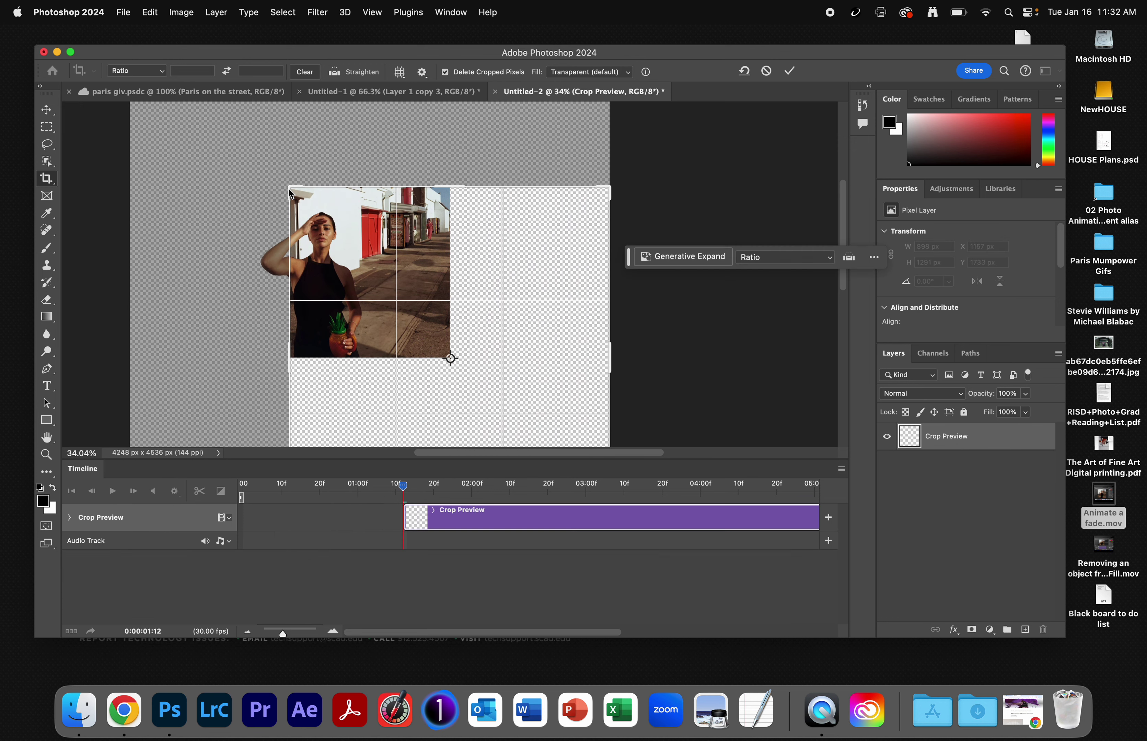
{"action": "scroll", "coordinate": [662, 348], "scroll_direction": "down", "scroll_amount": 5}
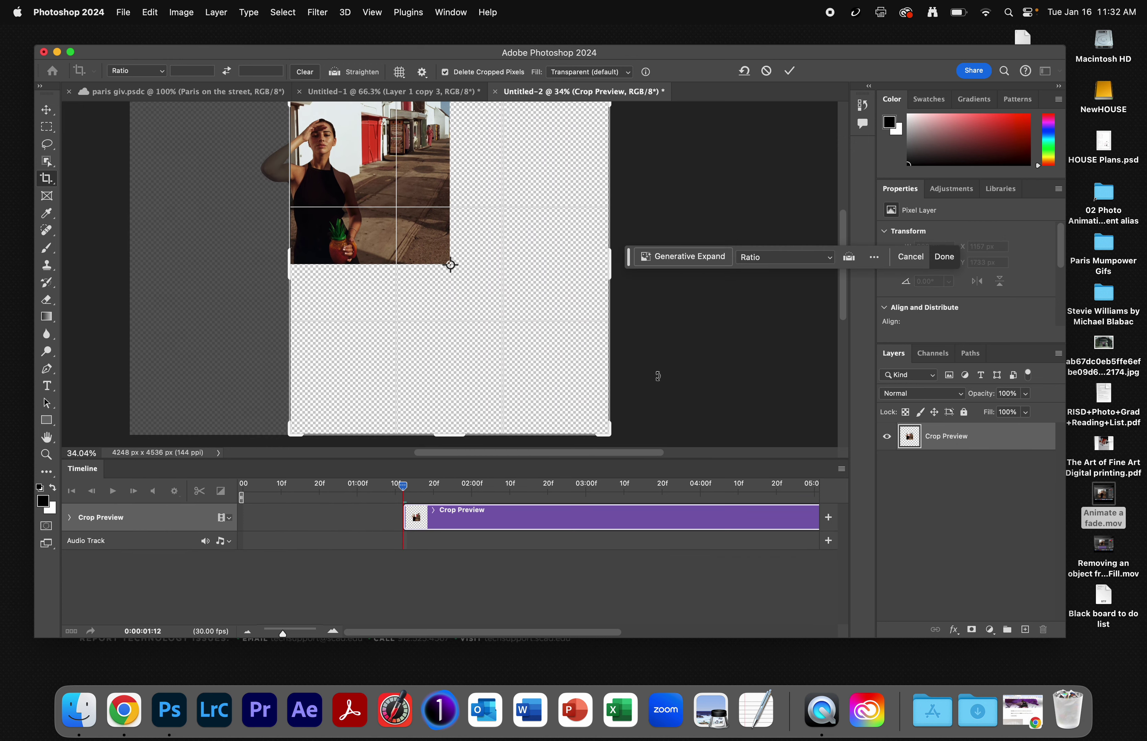
{"action": "left_click_drag", "start_coordinate": [609, 435], "coordinate": [529, 350]}
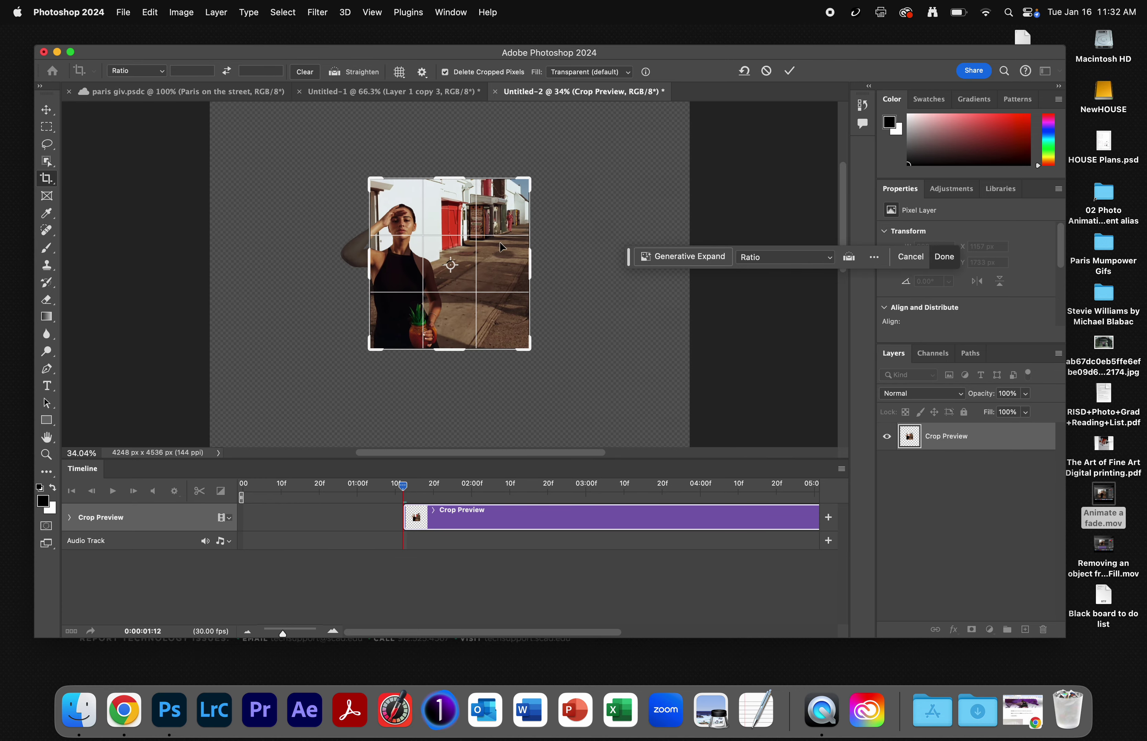
{"action": "left_click", "coordinate": [788, 72]}
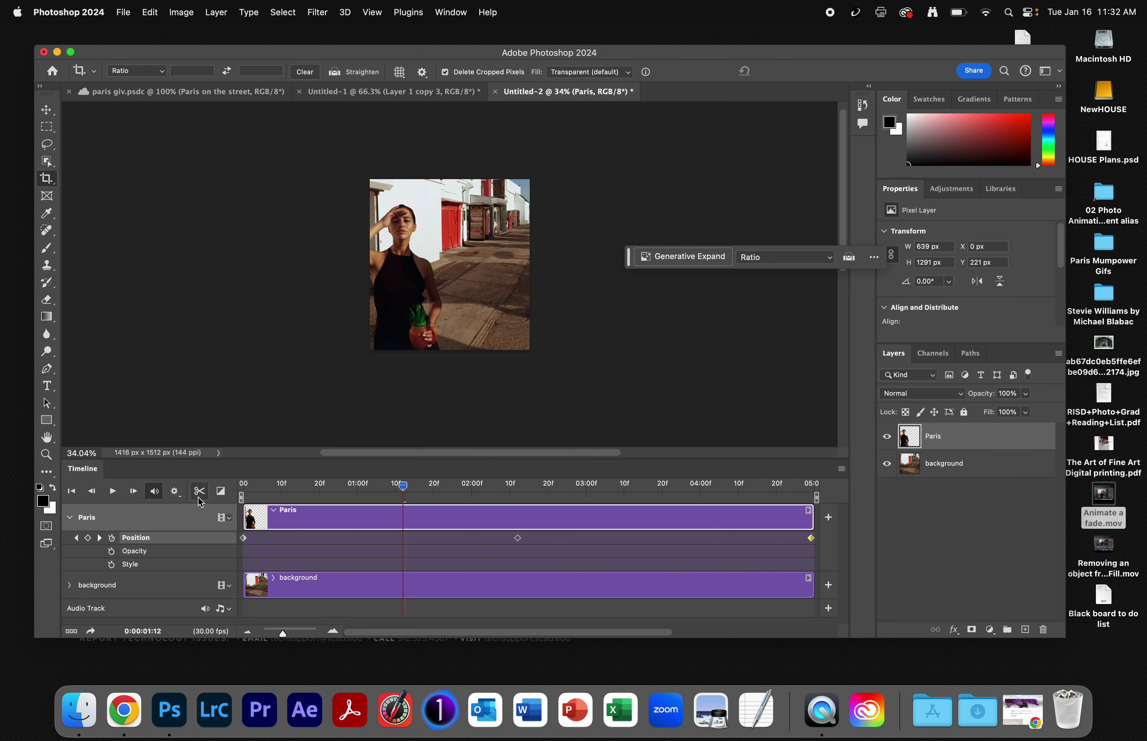
{"action": "left_click", "coordinate": [72, 493]}
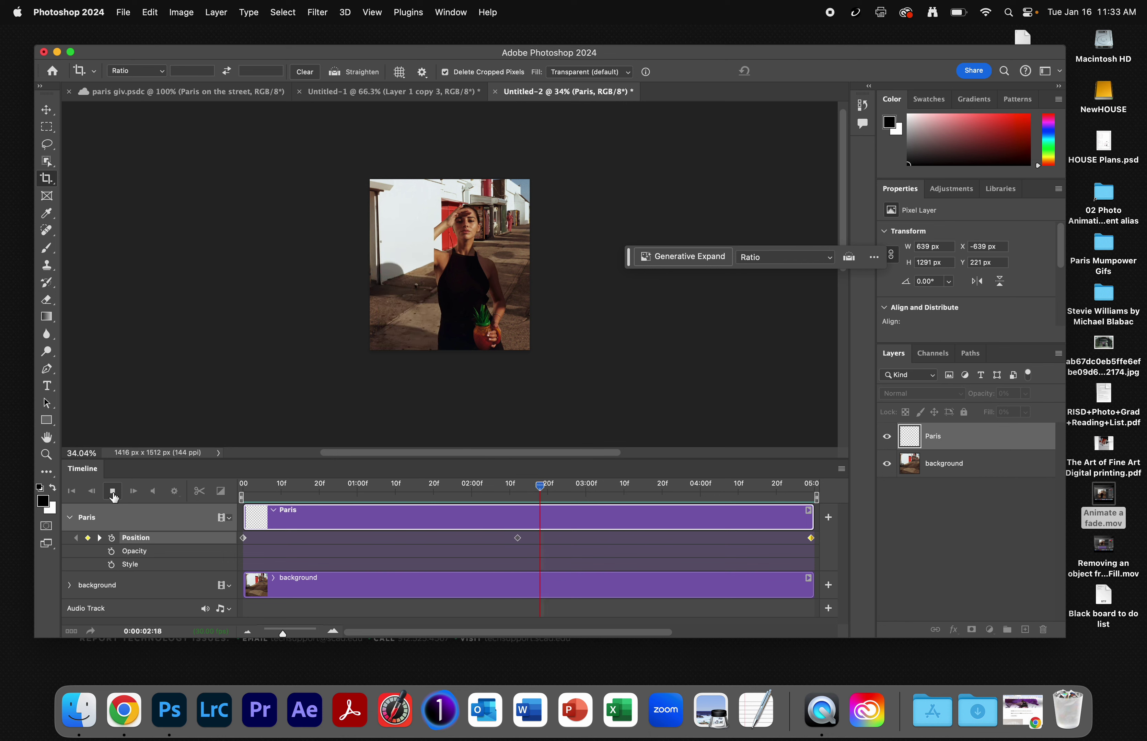
{"action": "left_click", "coordinate": [113, 492]}
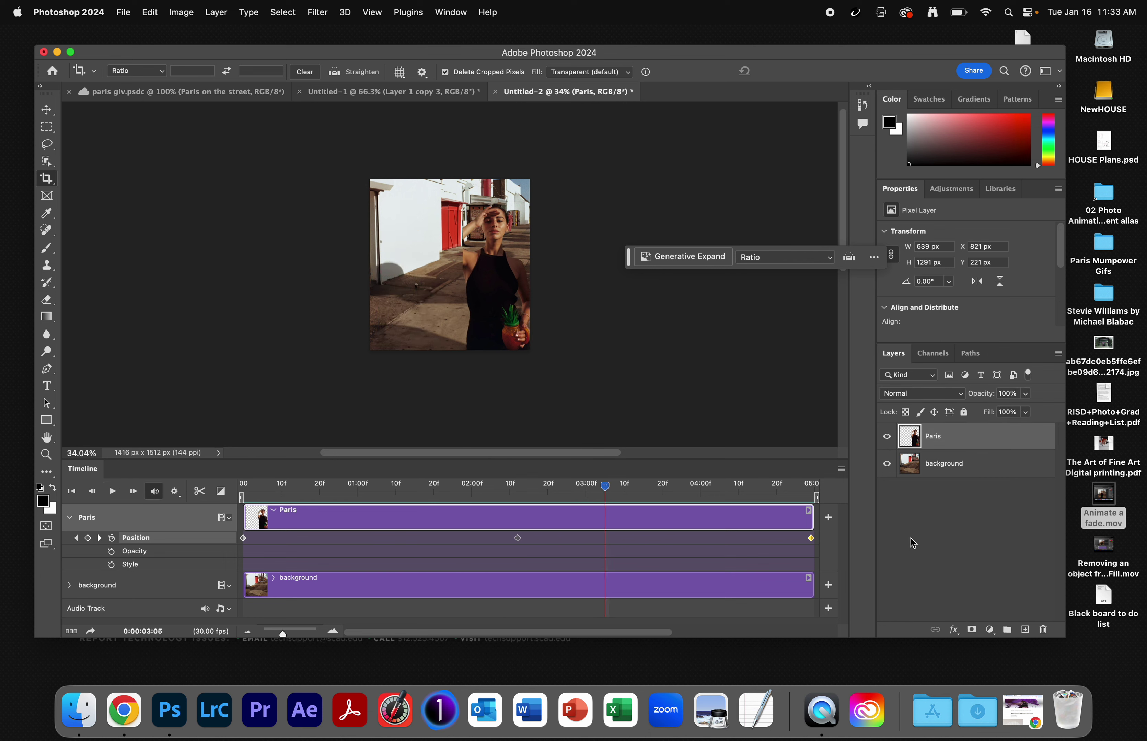